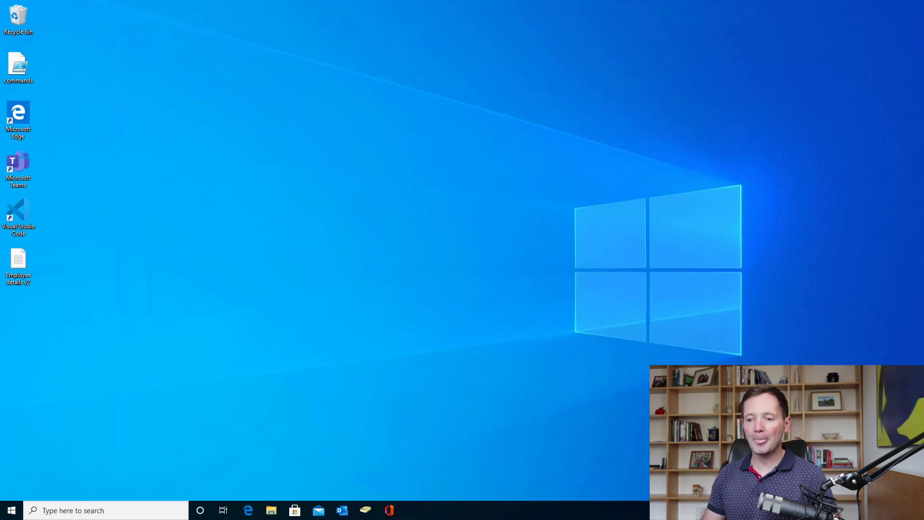
# - Open the Windows search panel from the taskbar search box
pyautogui.click(134, 510)
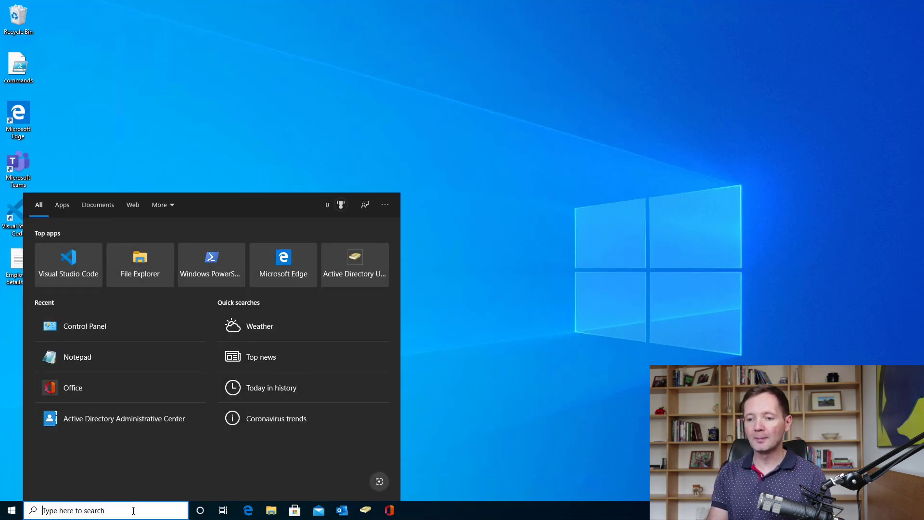
# - Search for 'office' and launch the Office app from the best-match result
pyautogui.write('office')
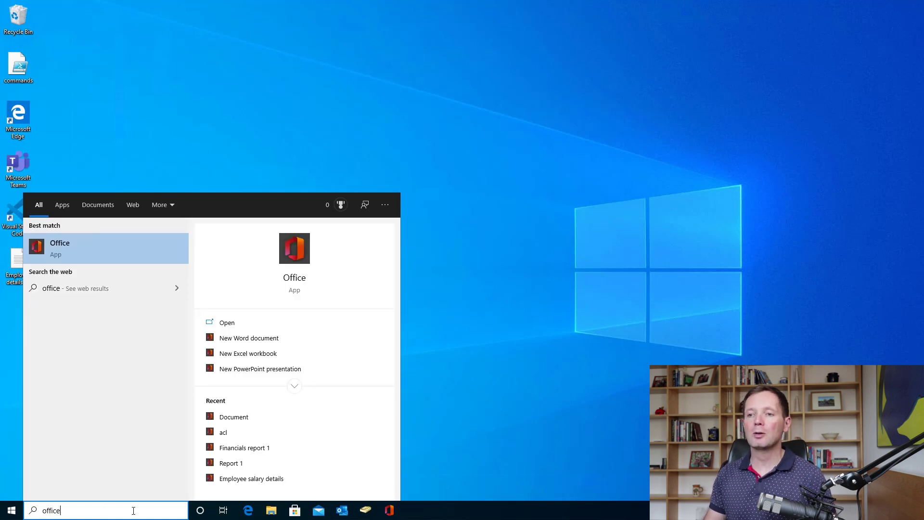
pyautogui.click(140, 245)
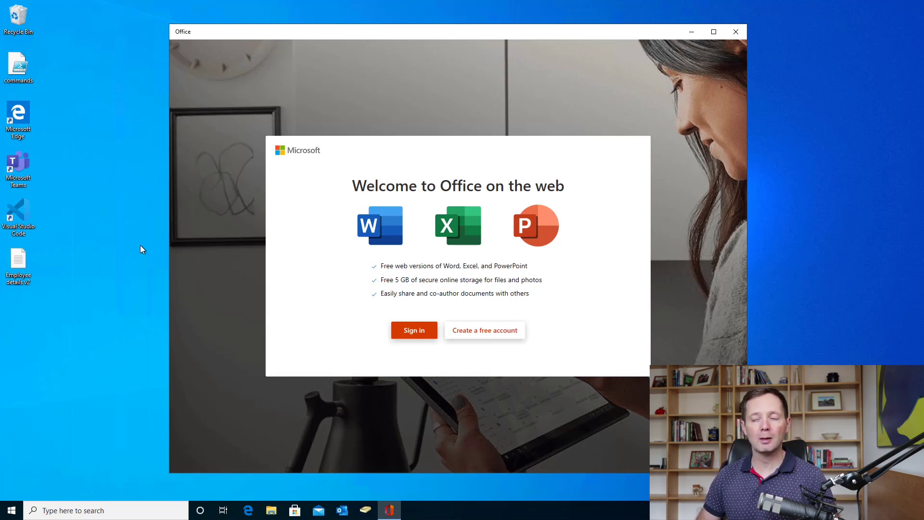
# - Sign in to Office with the suggested Microsoft account and go to the Word page
pyautogui.click(423, 332)
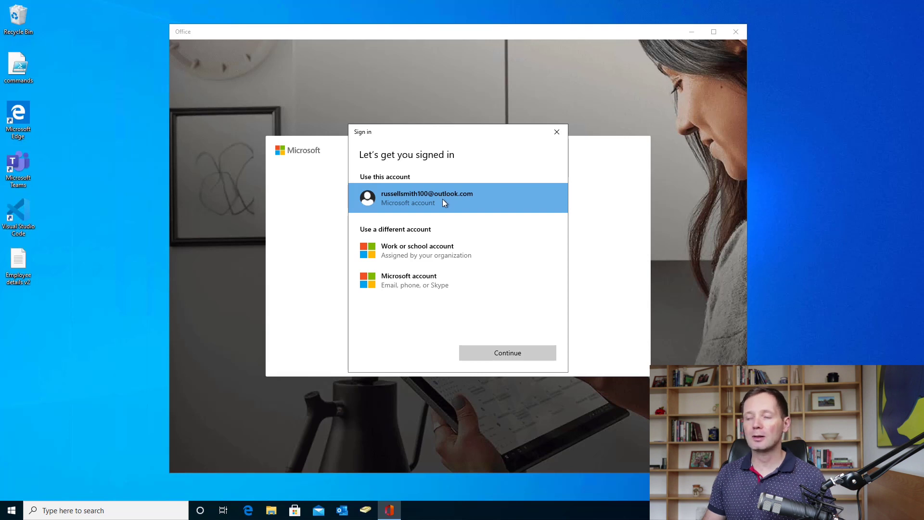
pyautogui.click(505, 352)
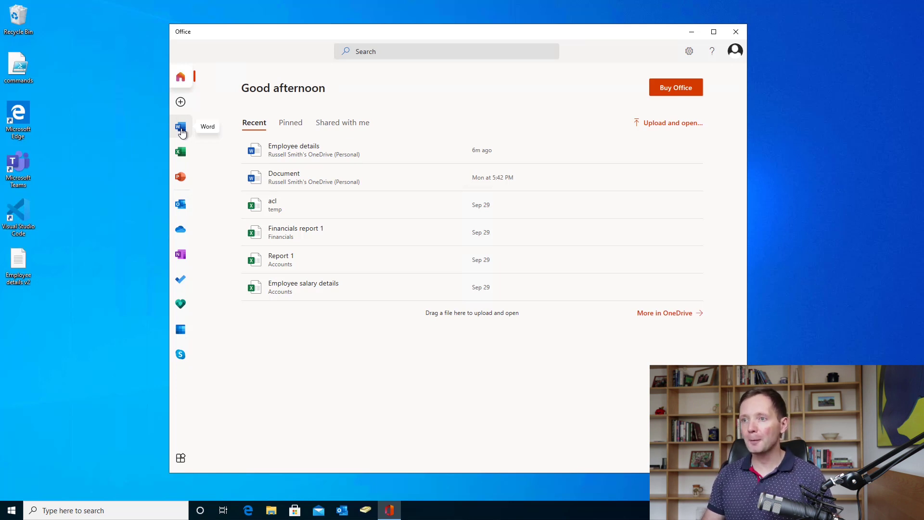
pyautogui.click(181, 128)
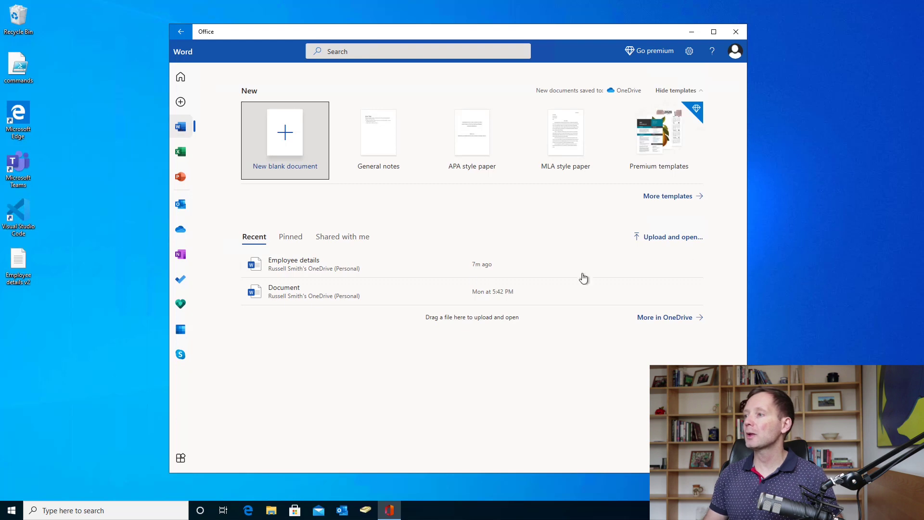
# - Browse the full Word template gallery and create a new blank document
pyautogui.click(680, 197)
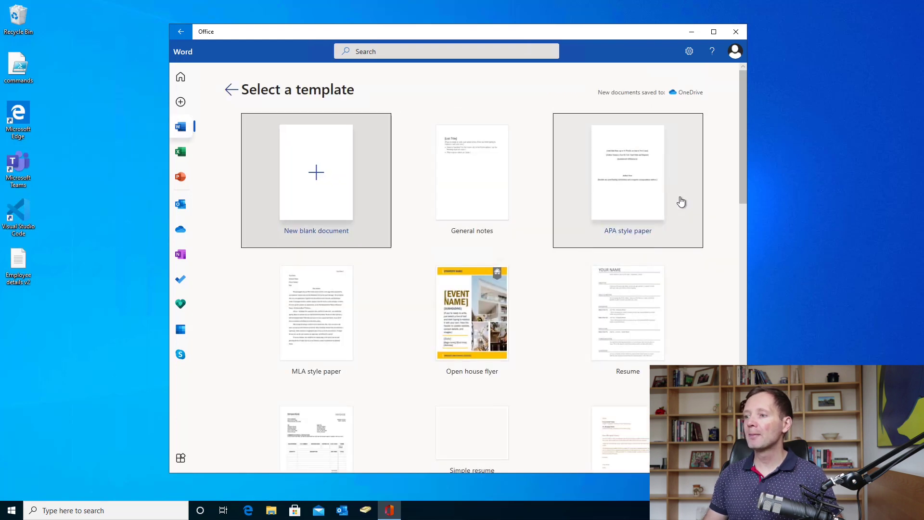
pyautogui.scroll(-5, 579, 223)
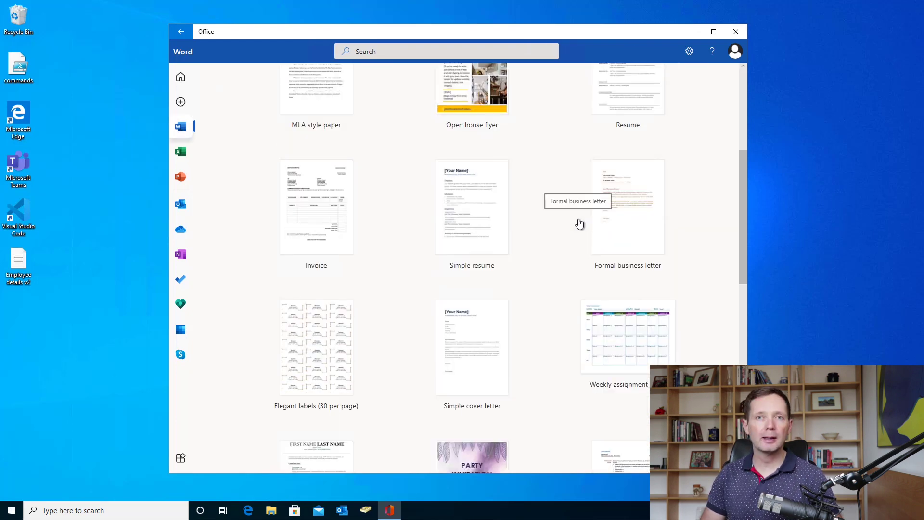
pyautogui.scroll(5, 579, 223)
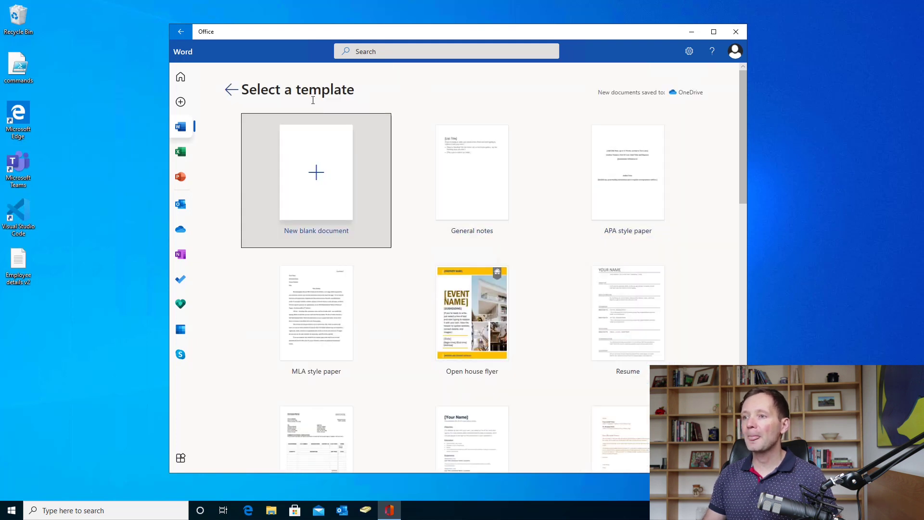
pyautogui.click(314, 192)
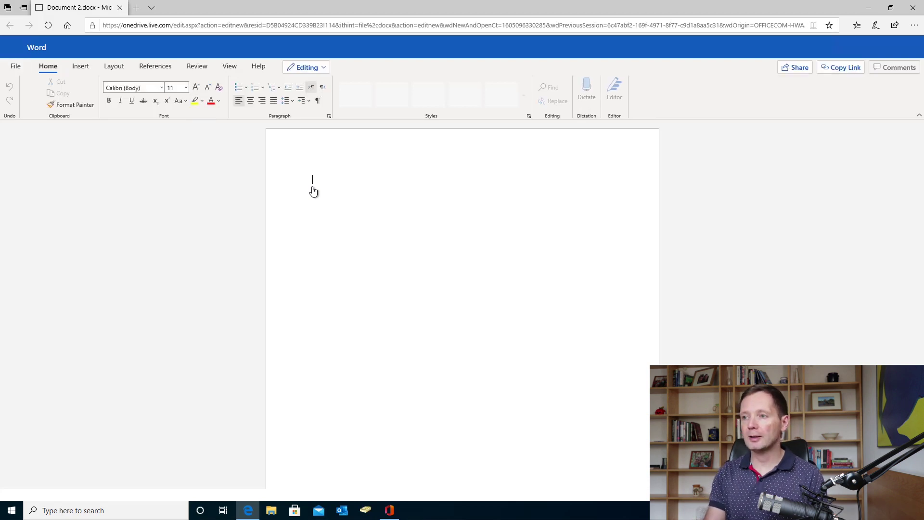
# - Type 'The start of time' in the document and rename the file 'The start of time'
pyautogui.write('The')
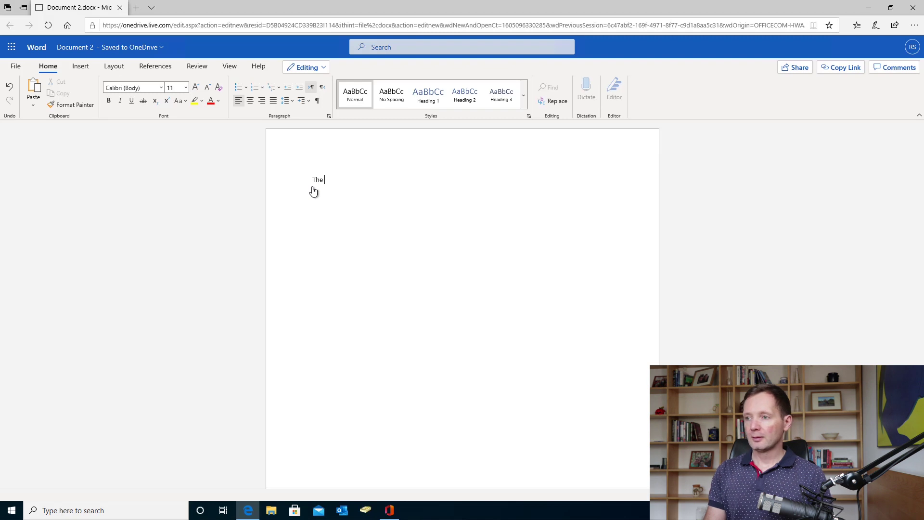
pyautogui.write(' start of time')
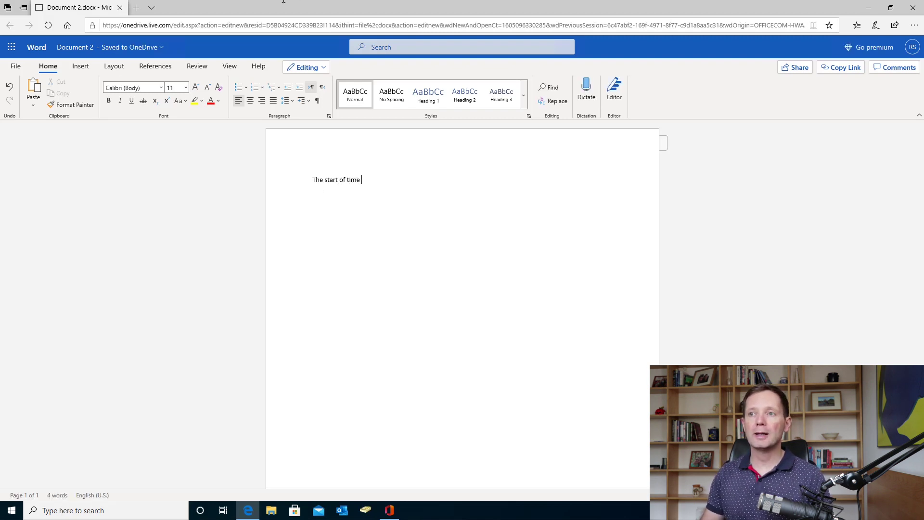
pyautogui.click(82, 52)
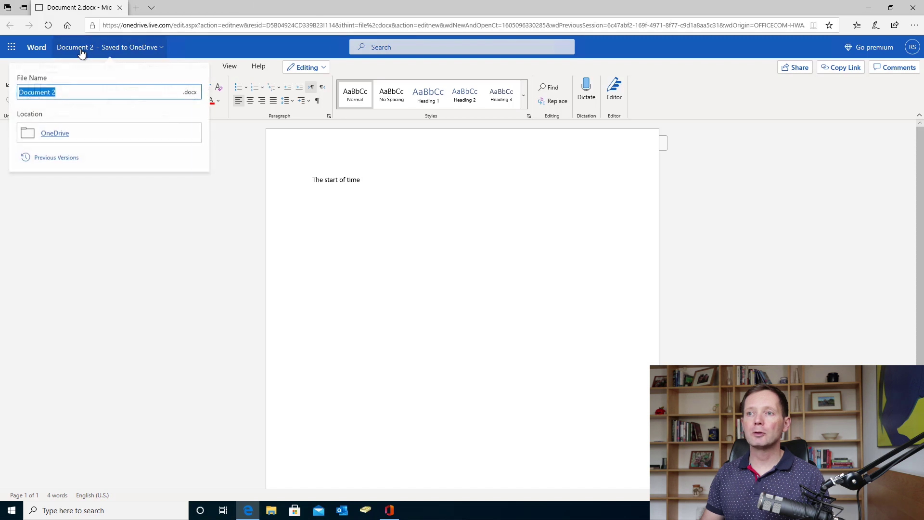
pyautogui.click(77, 89)
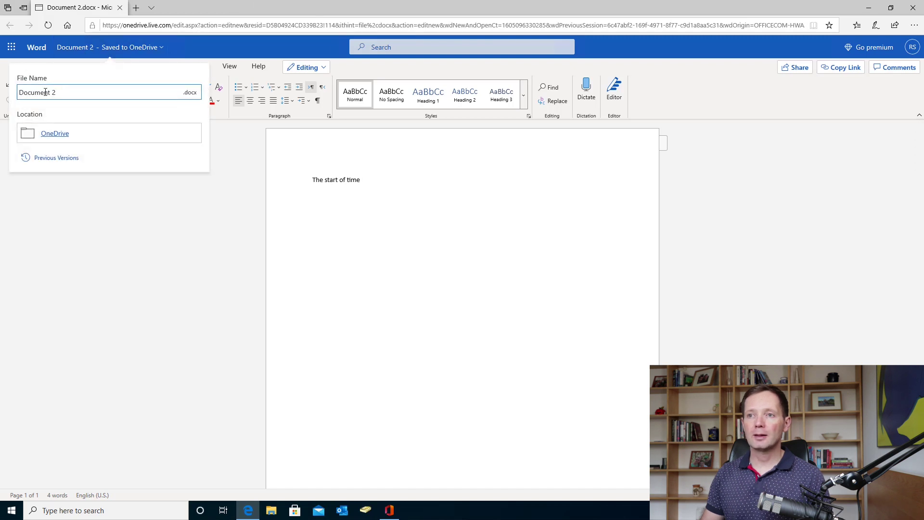
pyautogui.moveTo(76, 91); pyautogui.dragTo(18, 94)
pyautogui.write('The start of time')
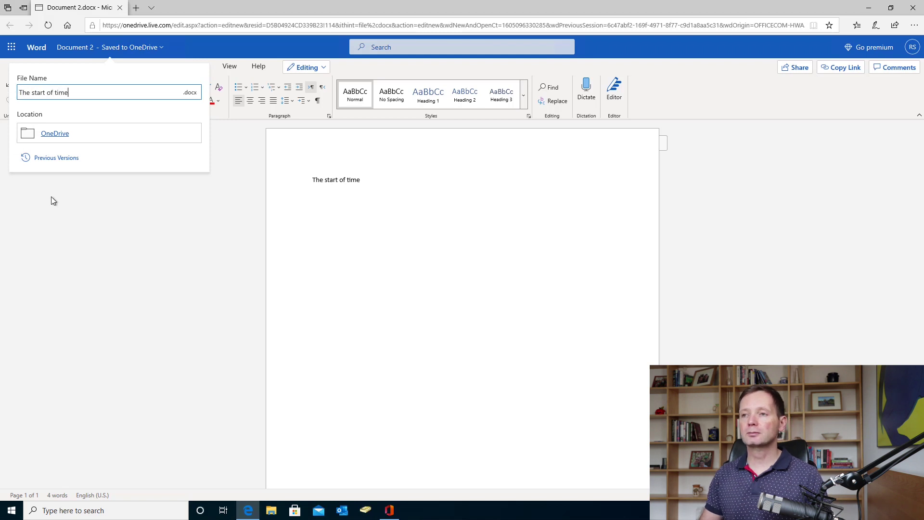
pyautogui.click(155, 241)
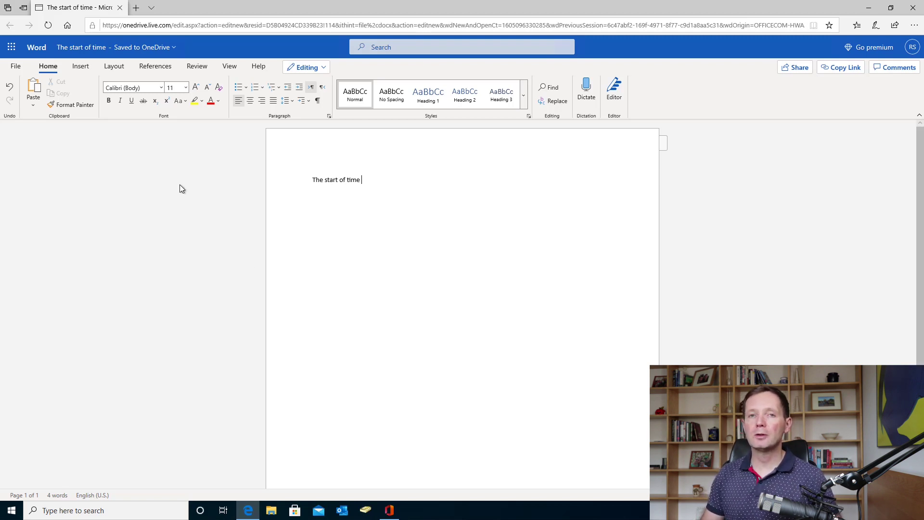
# - Look over the Insert and Review tools, then bring the Office app back to front
pyautogui.click(86, 66)
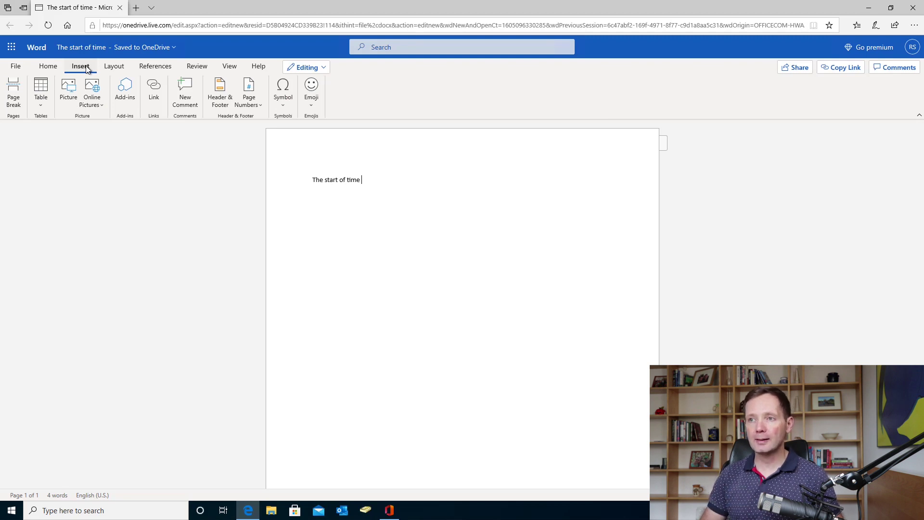
pyautogui.click(202, 66)
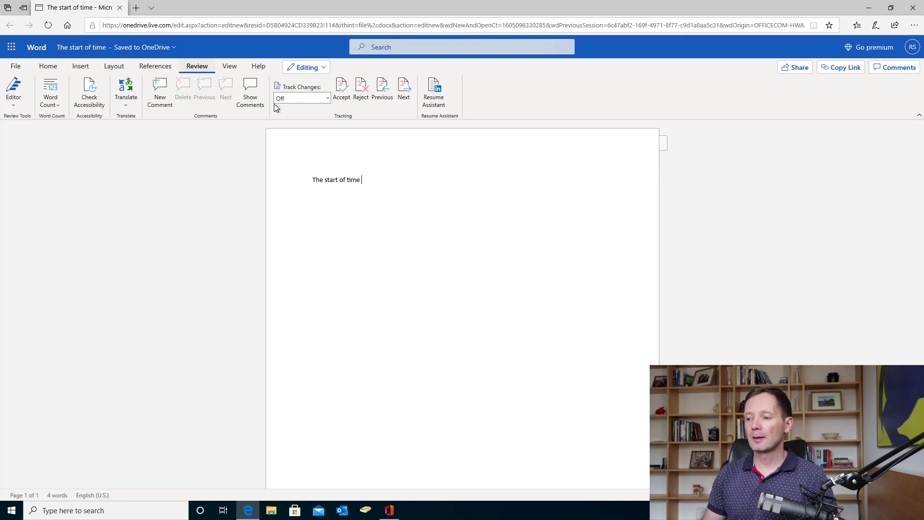
pyautogui.click(389, 511)
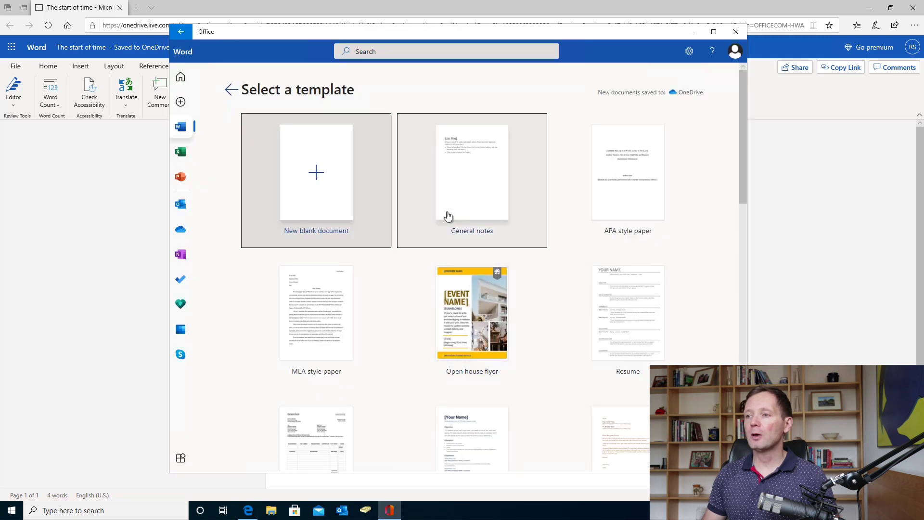
# - Visit the Excel page, return home, and browse the Desktop for a file to upload
pyautogui.click(181, 154)
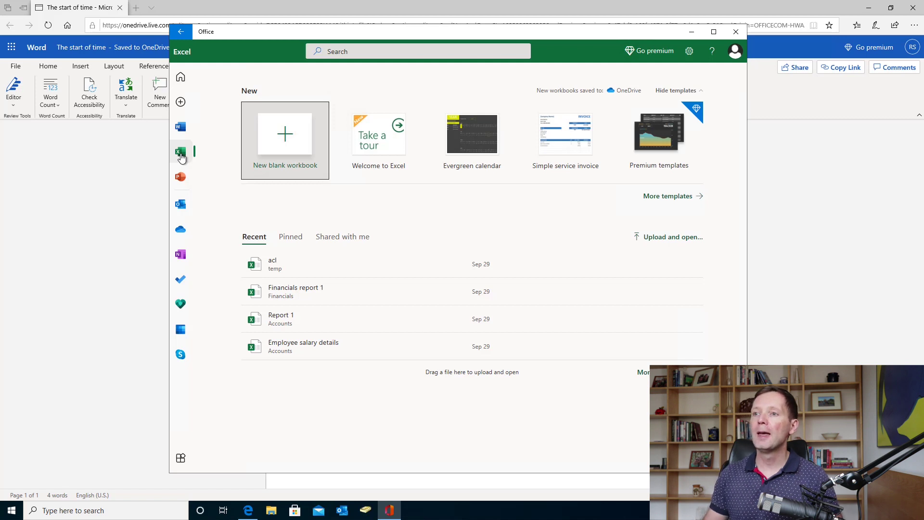
pyautogui.click(180, 80)
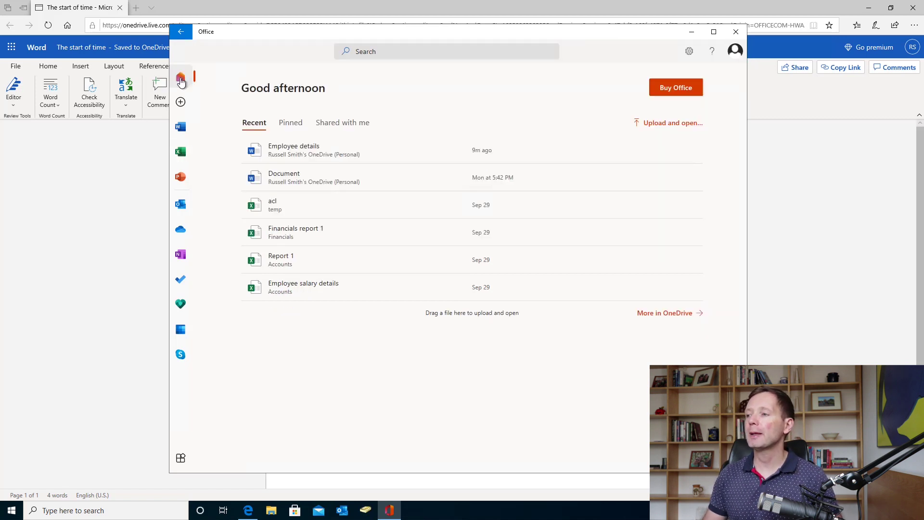
pyautogui.click(686, 126)
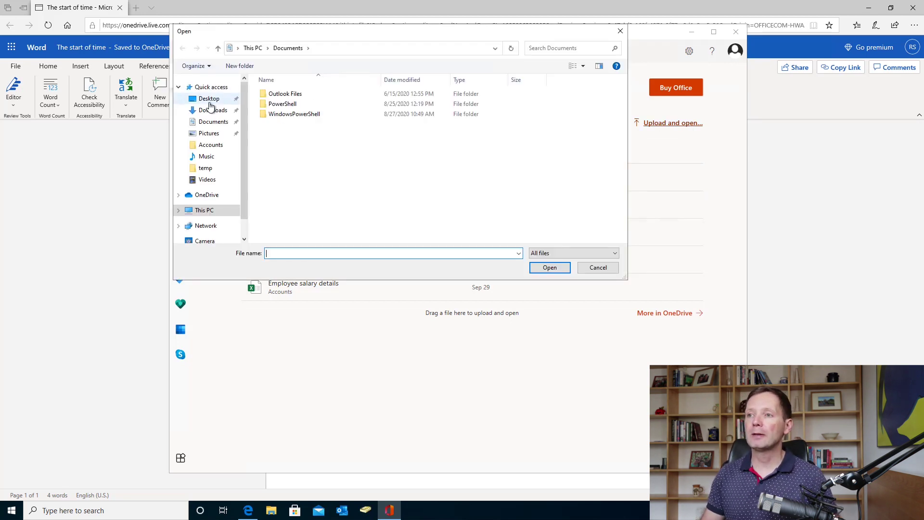
pyautogui.click(209, 99)
# - Select 'Employee details v2', cancel the upload, and return to the Word document
pyautogui.click(357, 103)
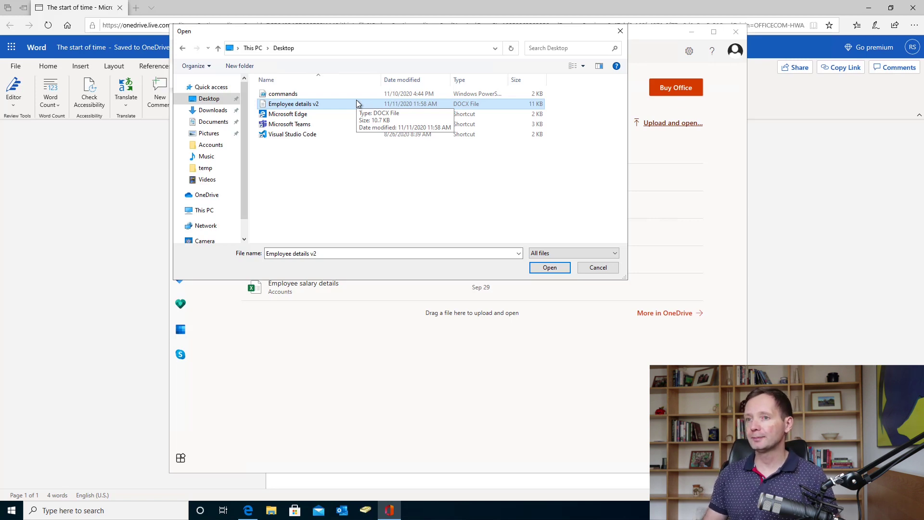
pyautogui.click(598, 268)
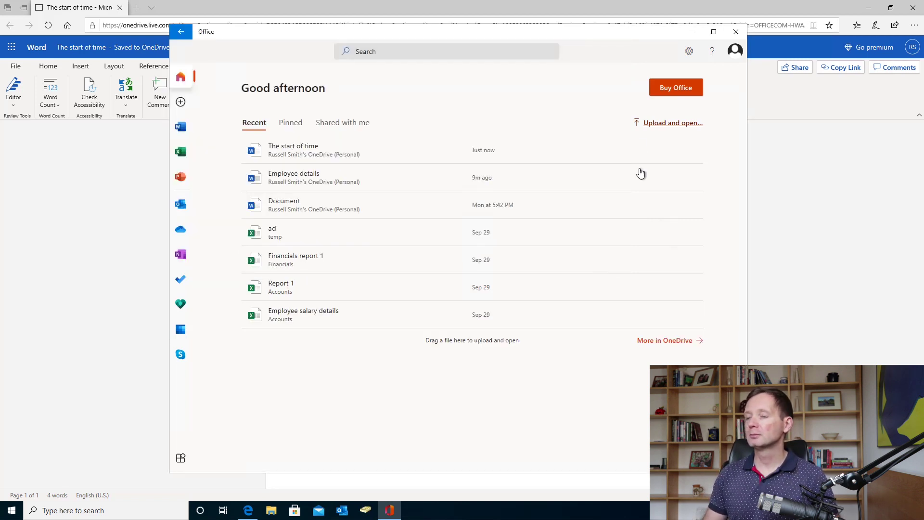
pyautogui.press('Escape')
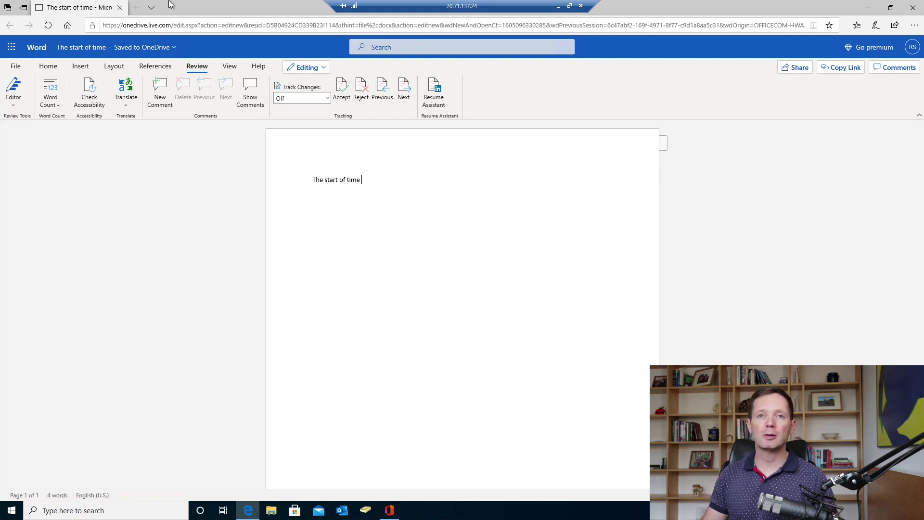
# - Download a copy of the document and save it to the Desktop as 'The start of time.docx'
pyautogui.click(14, 67)
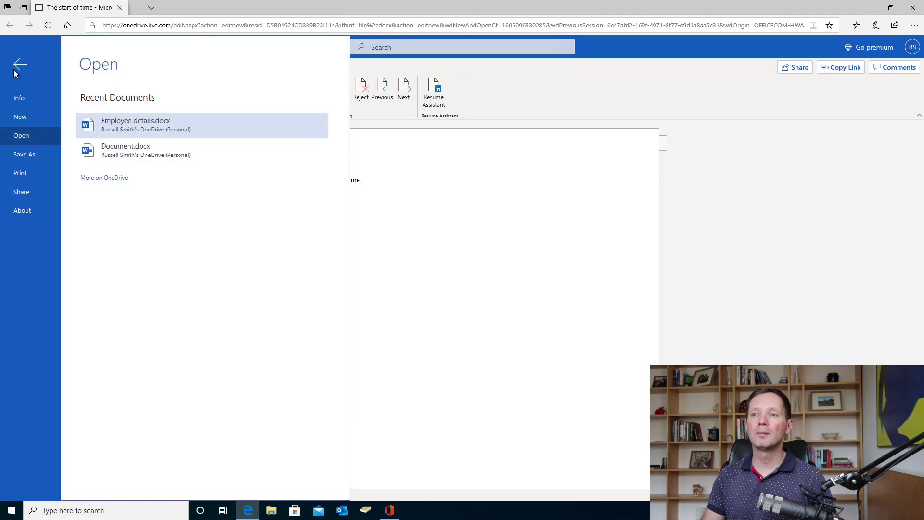
pyautogui.click(29, 156)
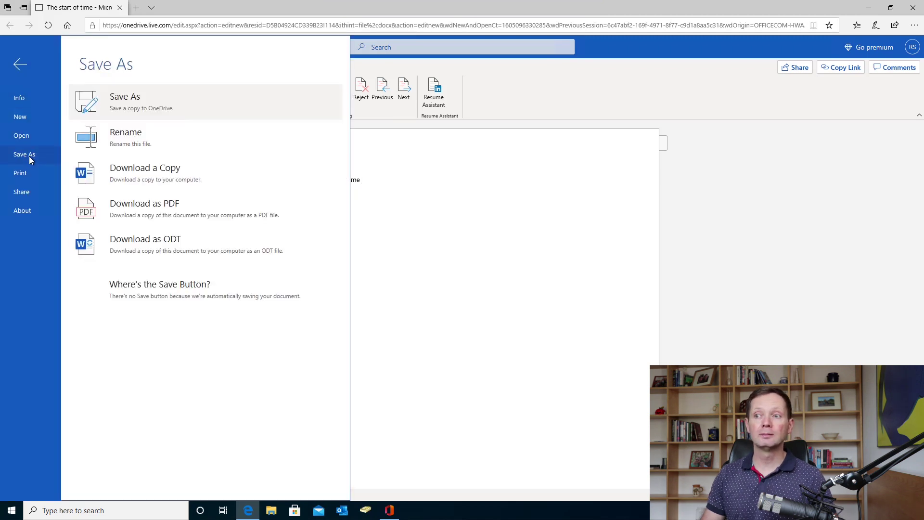
pyautogui.click(195, 170)
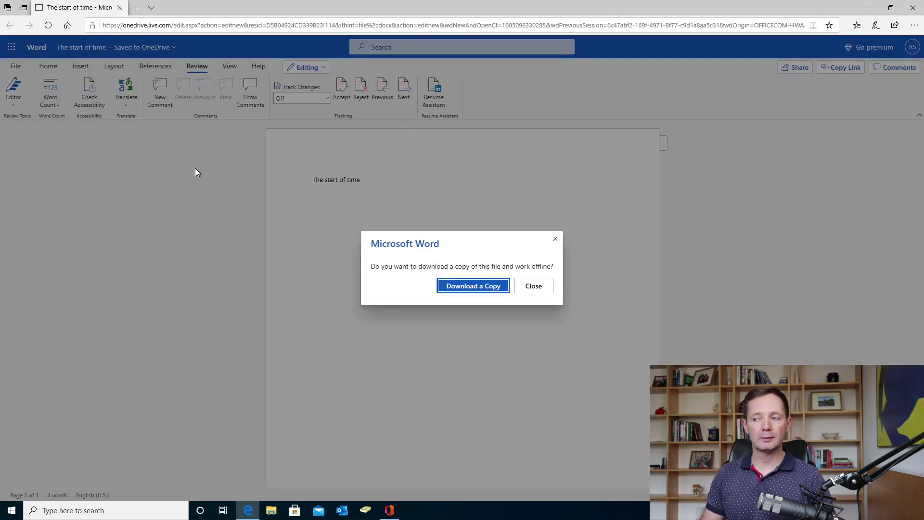
pyautogui.click(474, 288)
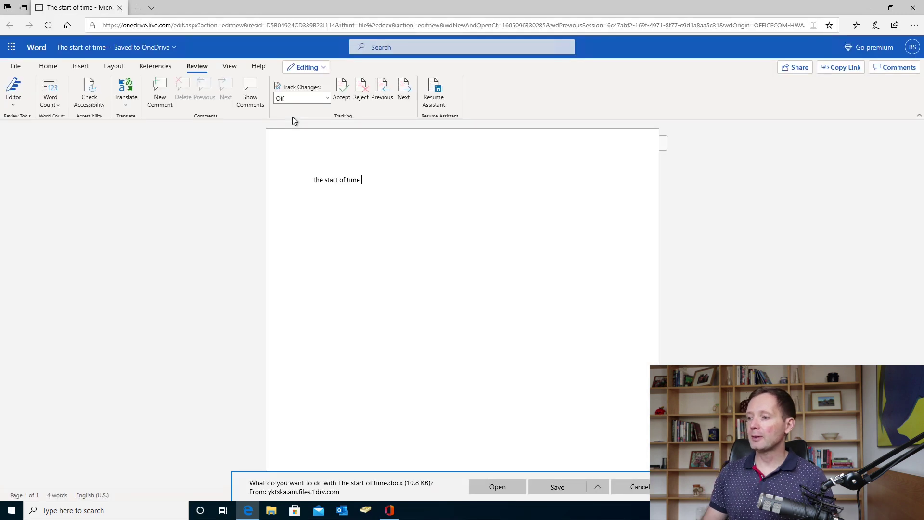
pyautogui.click(598, 487)
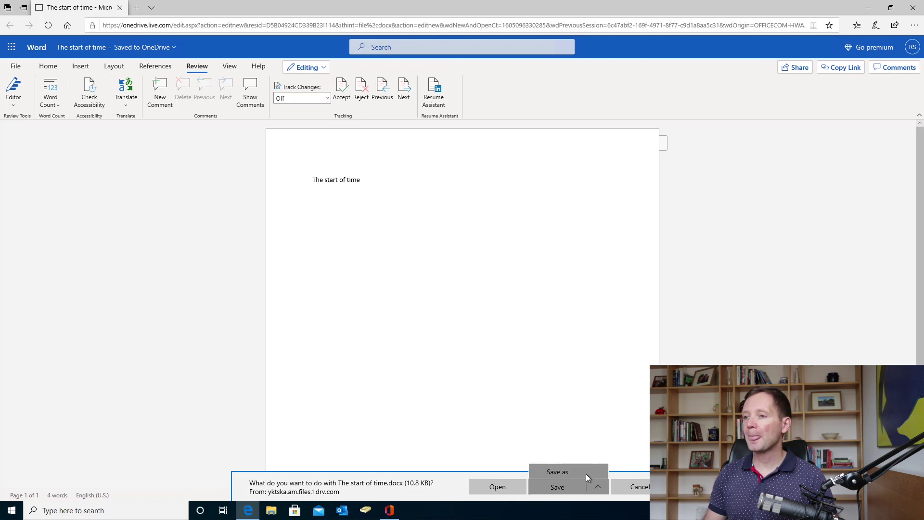
pyautogui.click(585, 474)
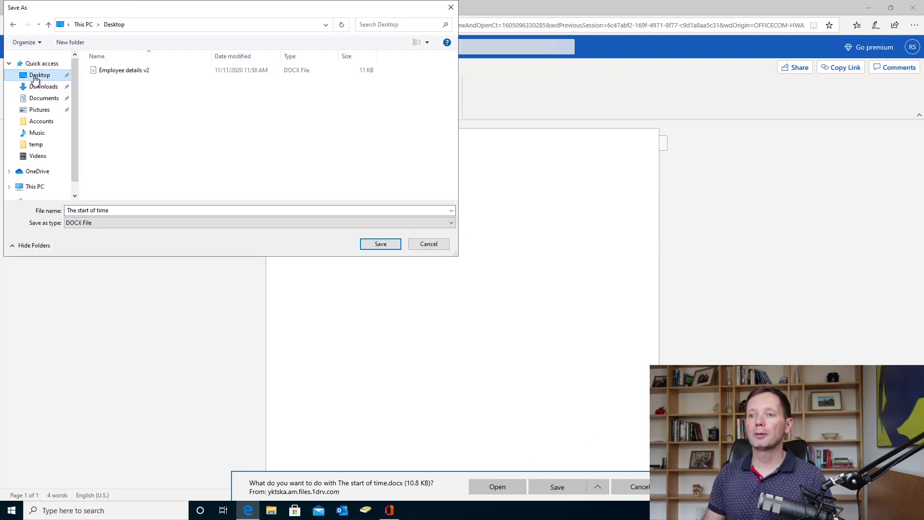
pyautogui.click(380, 244)
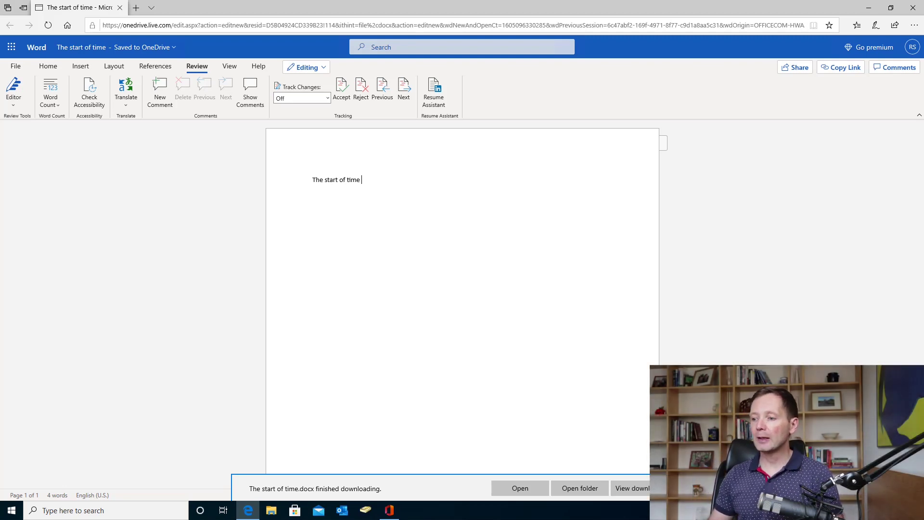
# - Bring the Office app home page back to the front from the taskbar
pyautogui.click(391, 511)
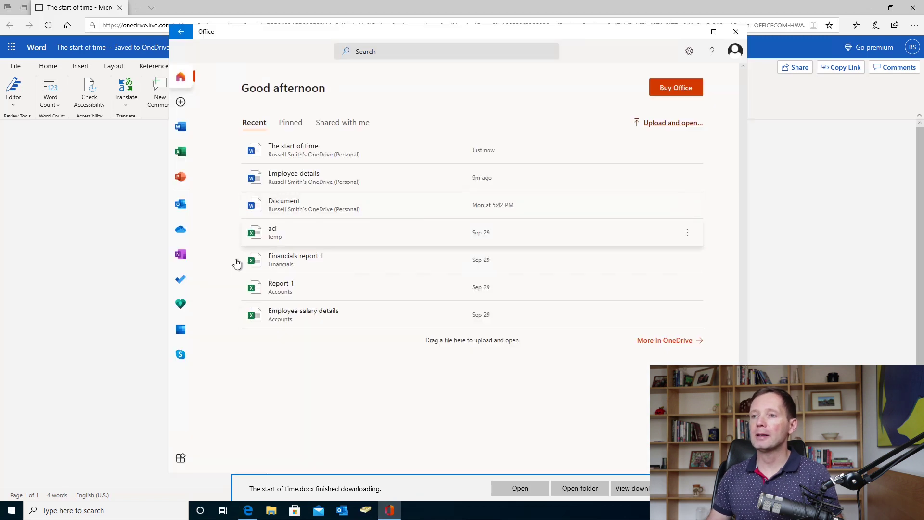
# - Switch the Office hub to PowerPoint and start a new blank presentation
pyautogui.click(187, 186)
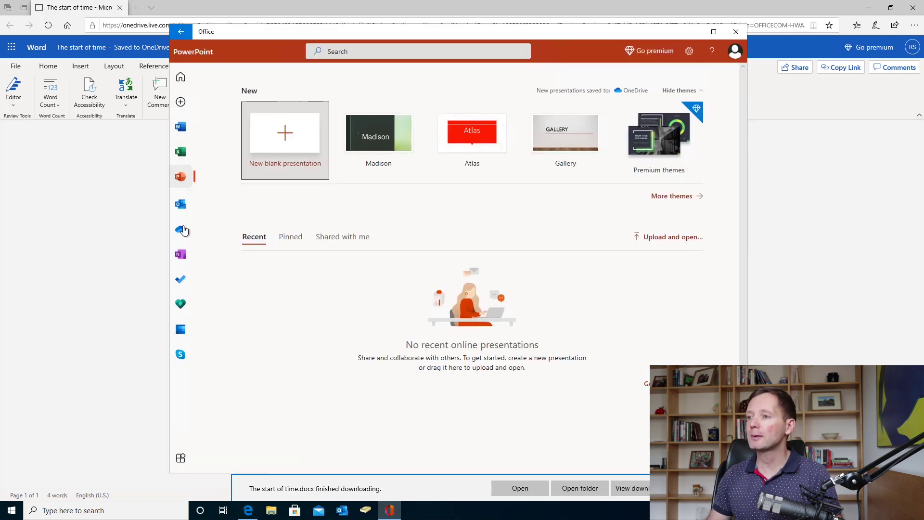
pyautogui.click(277, 133)
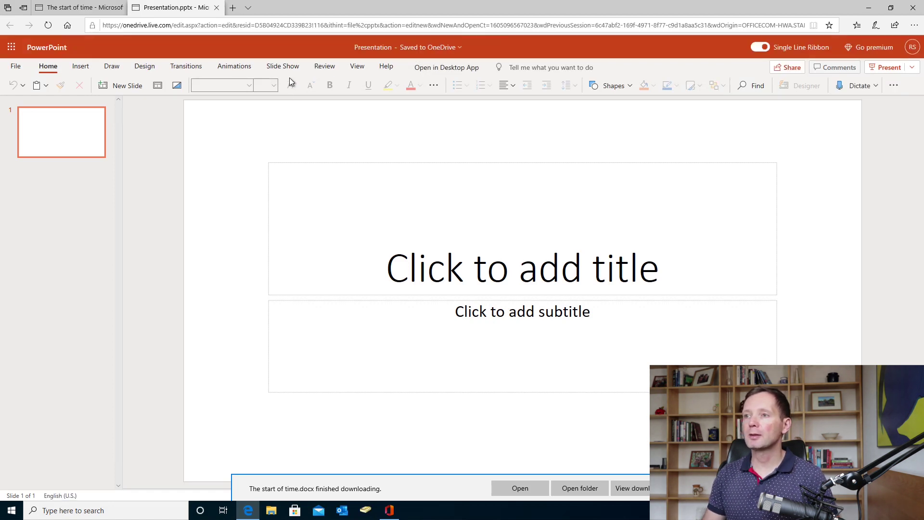
# - Show the Slide Show commands in the blank PowerPoint presentation
pyautogui.click(284, 67)
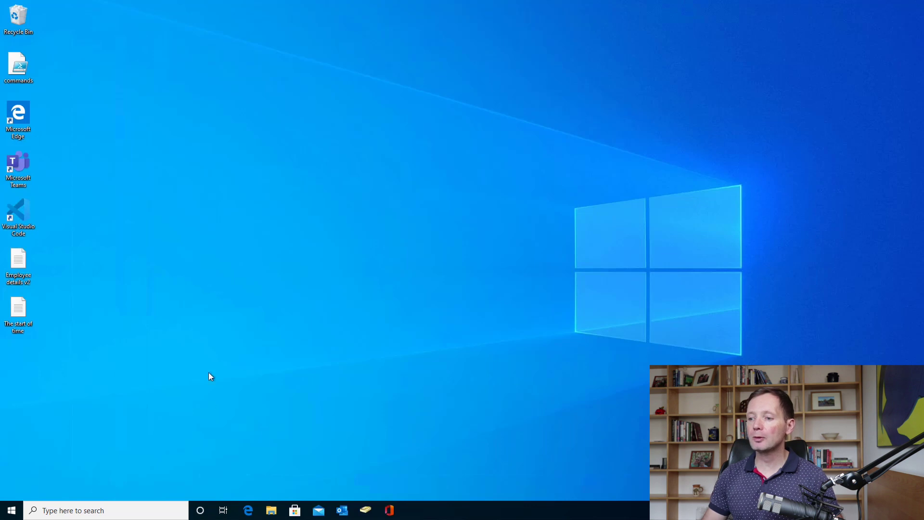
# - Launch Edge from the taskbar and go to office.com
pyautogui.click(247, 511)
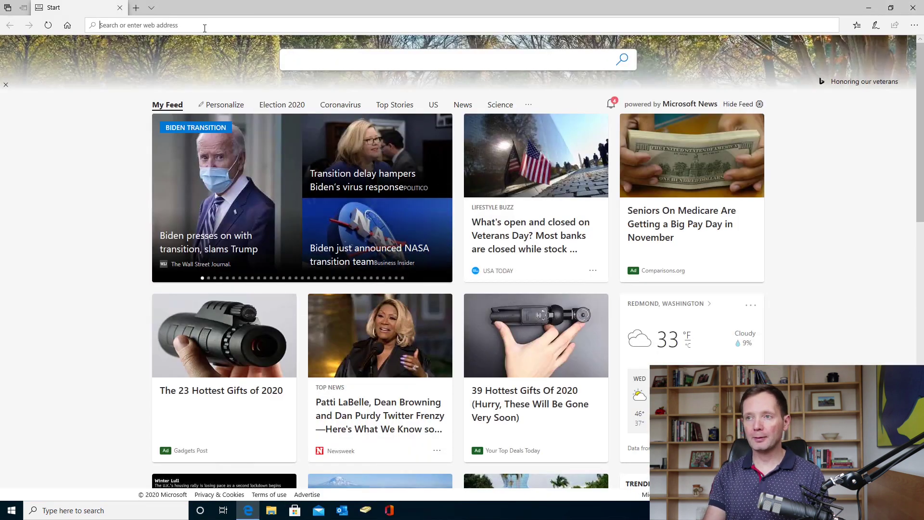
pyautogui.write('office.com')
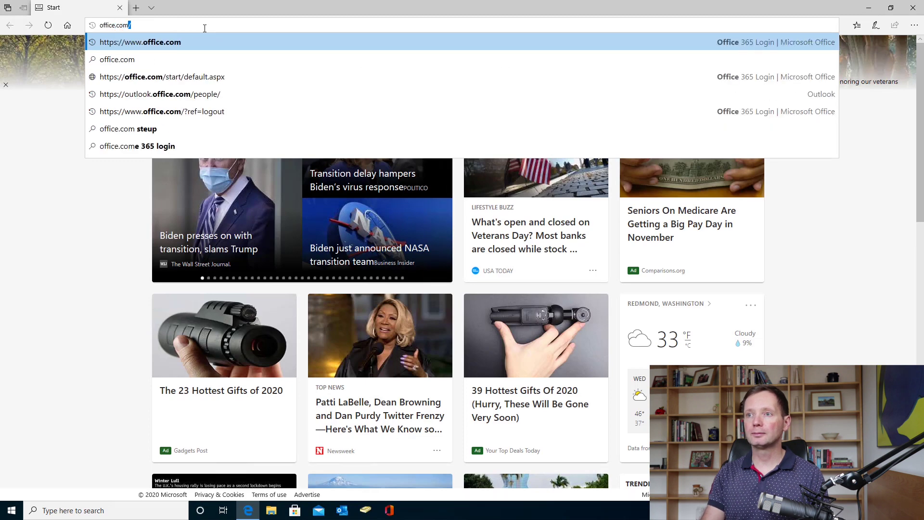
pyautogui.press('Return')
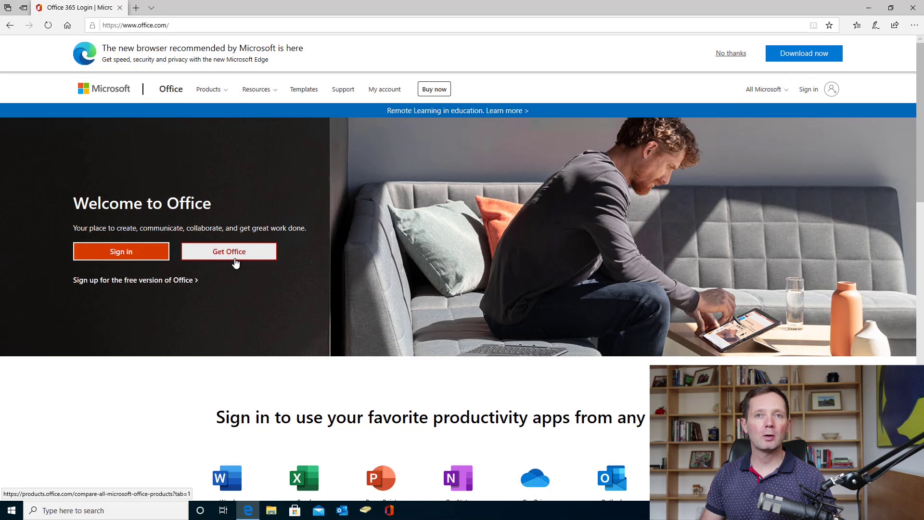
# - Sign in to Office.com by replacing the pre-filled e-mail with the account e-mail address
pyautogui.click(127, 261)
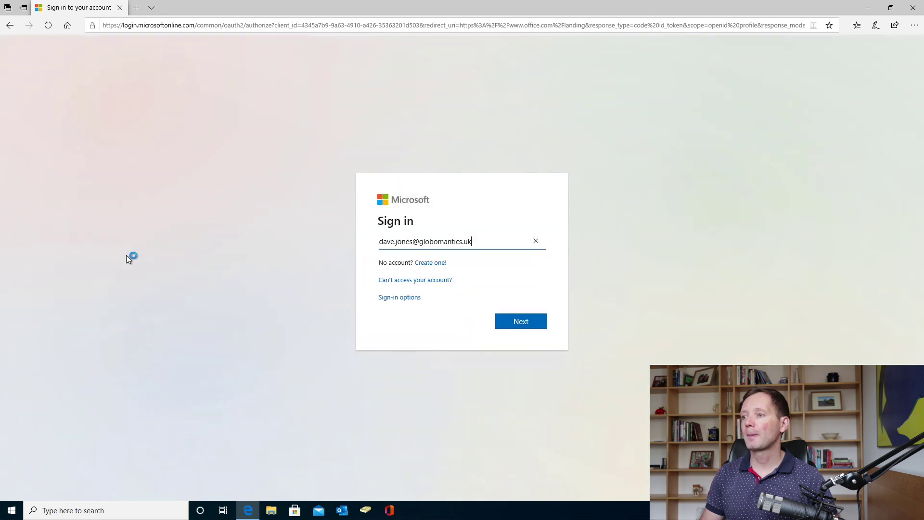
pyautogui.click(538, 241)
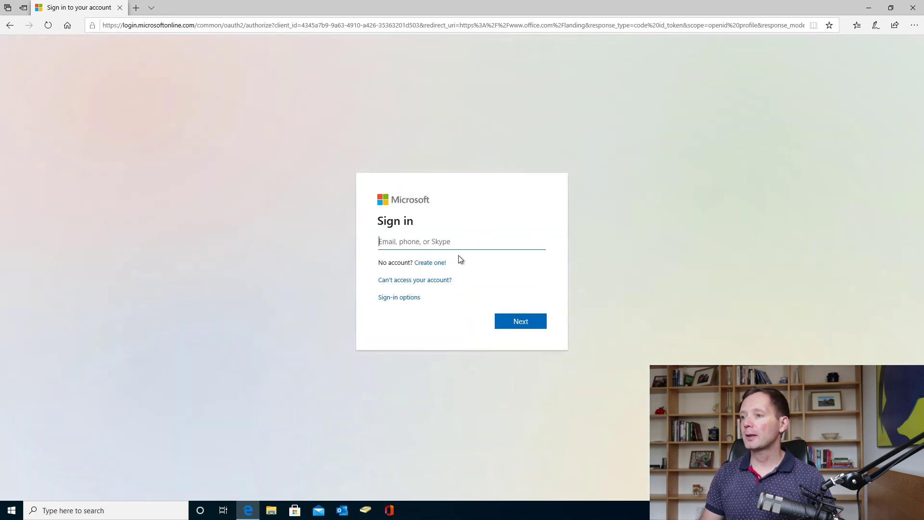
pyautogui.click(443, 243)
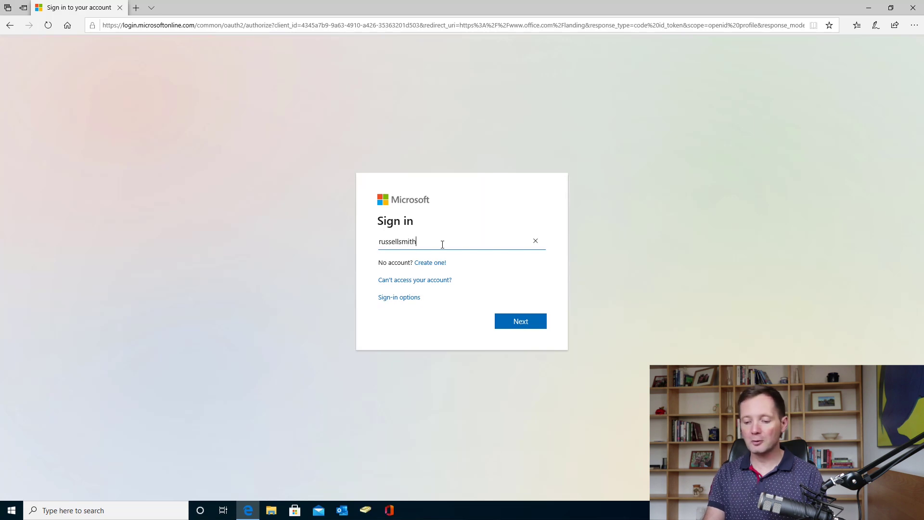
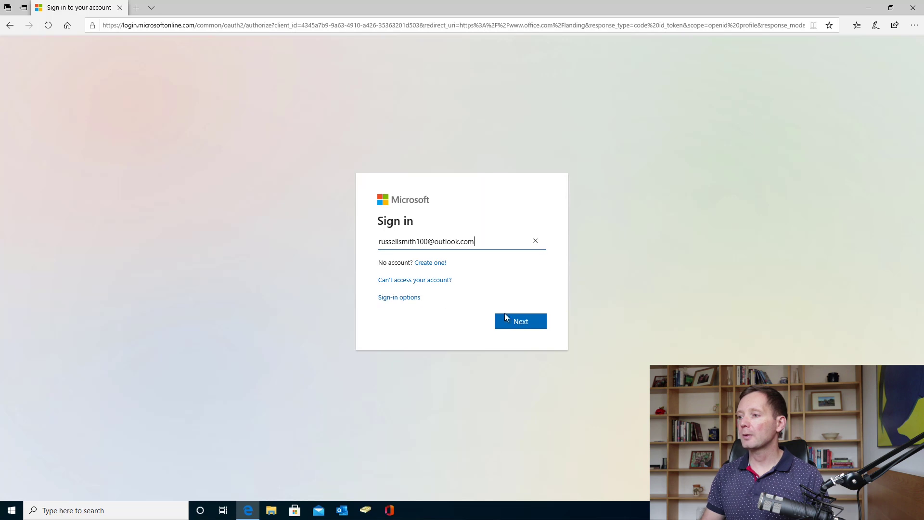
pyautogui.click(521, 325)
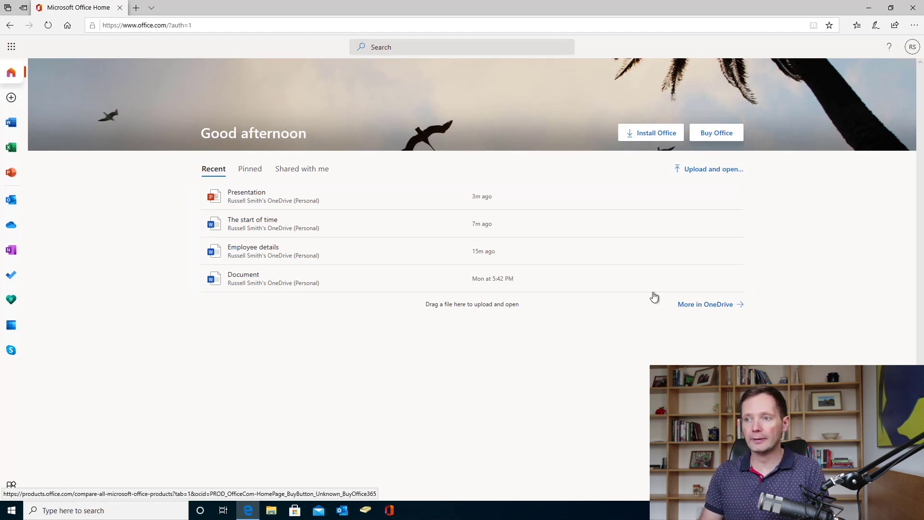
# - From Office.com's Word start page, create a new blank Word document, 'Document 2'
pyautogui.click(11, 126)
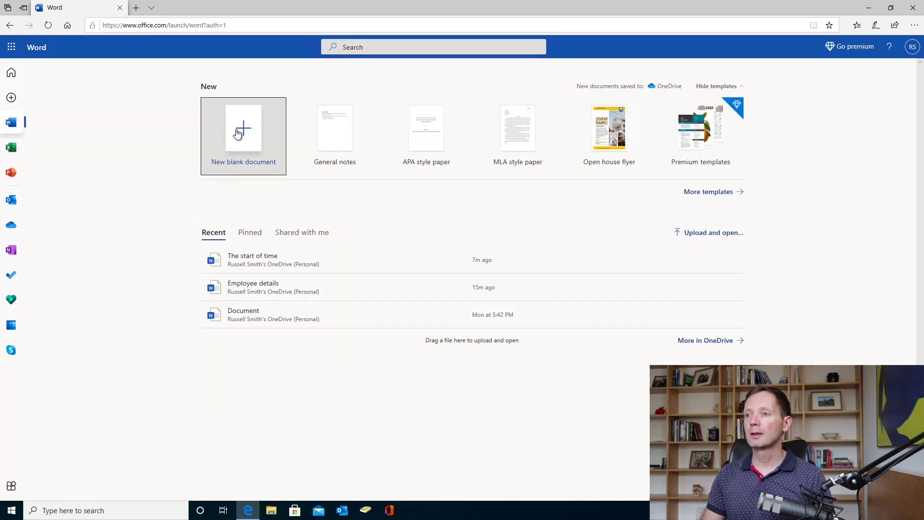
pyautogui.click(238, 135)
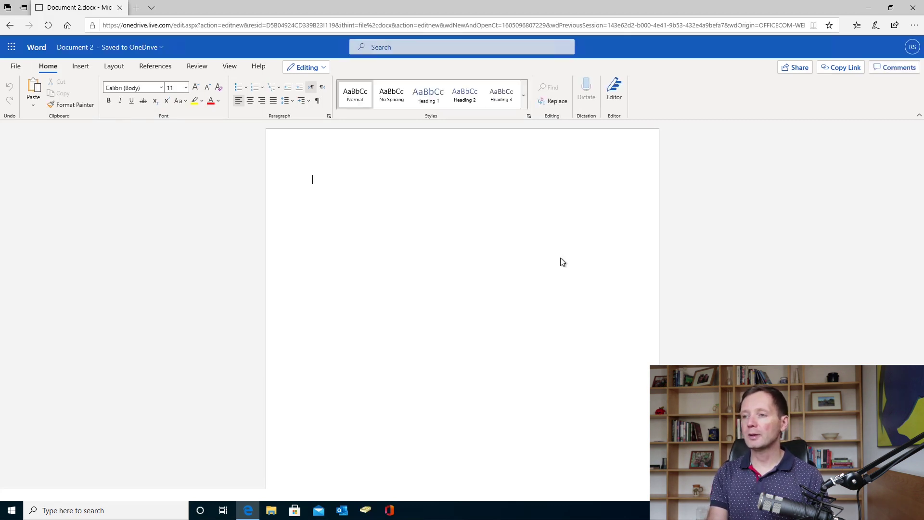
# - Type the word 'Test' in Document 2, fixing the typo, then select the word
pyautogui.write('T')
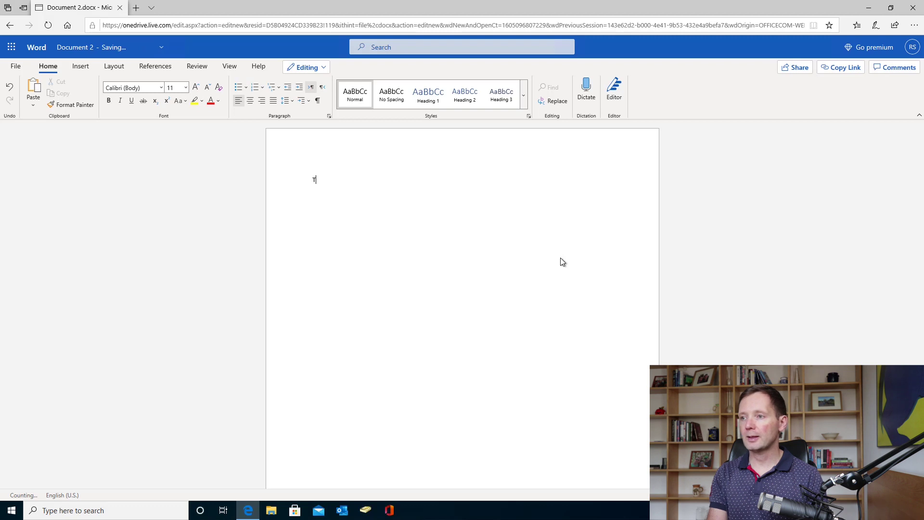
pyautogui.write('w')
pyautogui.press('BackSpace')
pyautogui.write('est')
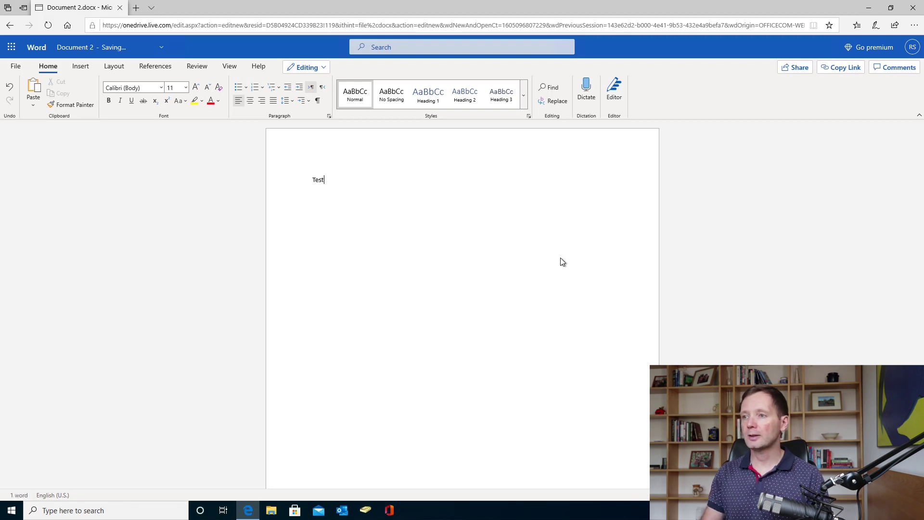
pyautogui.doubleClick(319, 180)
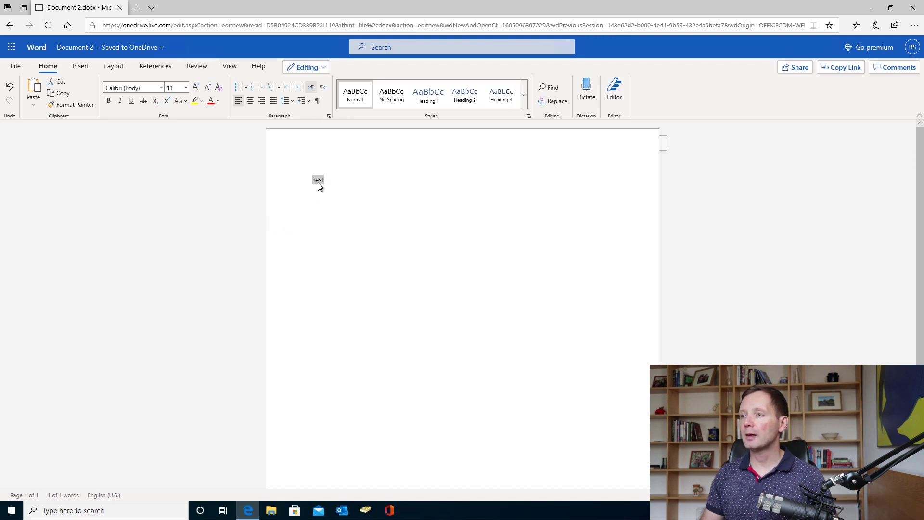
pyautogui.rightClick(318, 184)
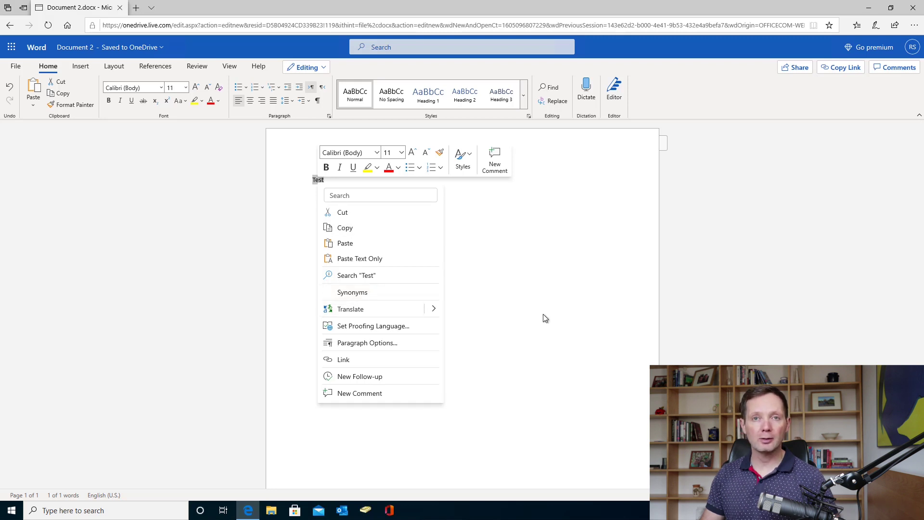
pyautogui.press('Escape')
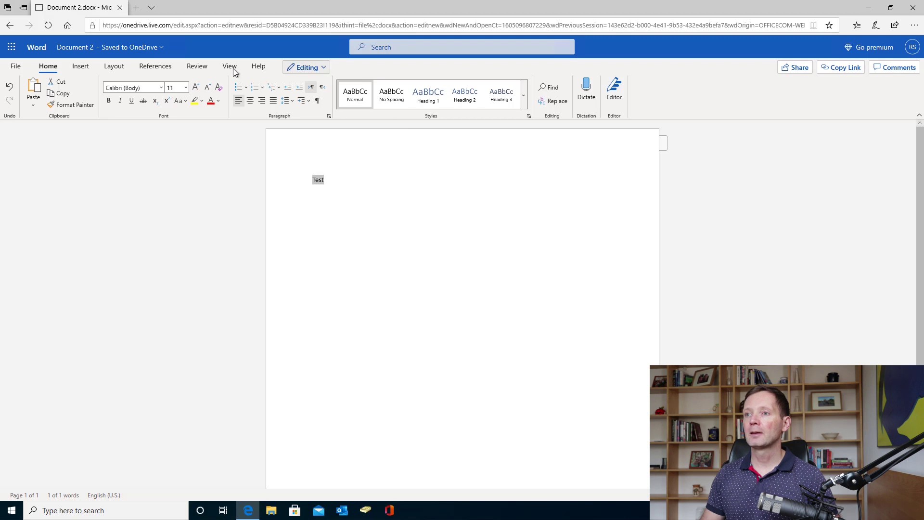
pyautogui.click(201, 68)
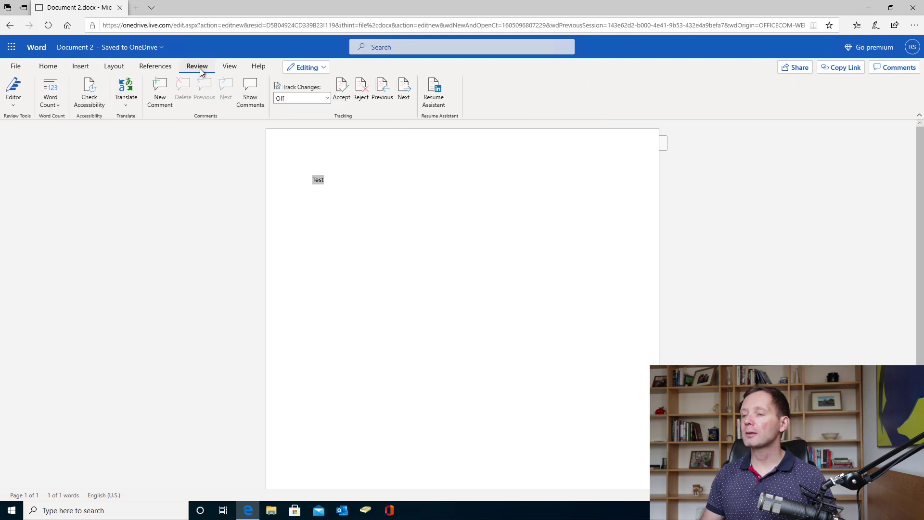
# - Post a comment reading 'Let's review this?' on the word Test
pyautogui.click(158, 100)
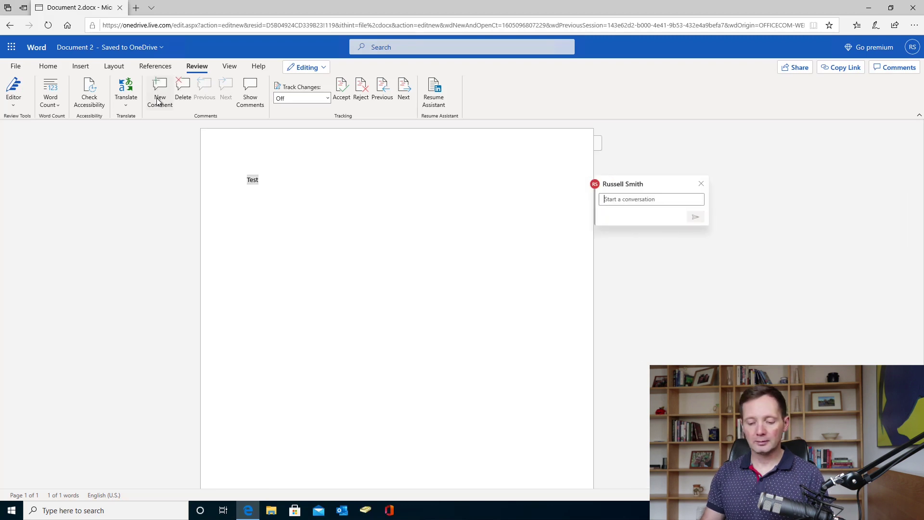
pyautogui.write("Let's re")
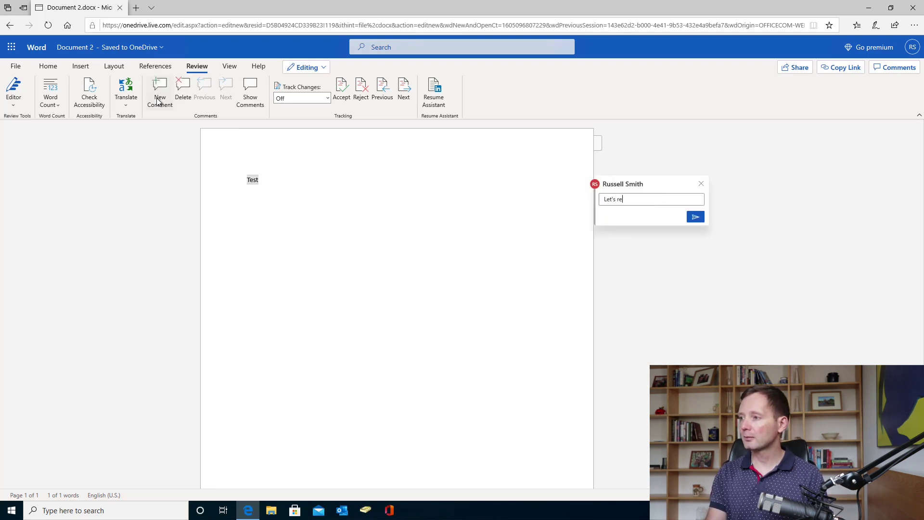
pyautogui.write('view this?')
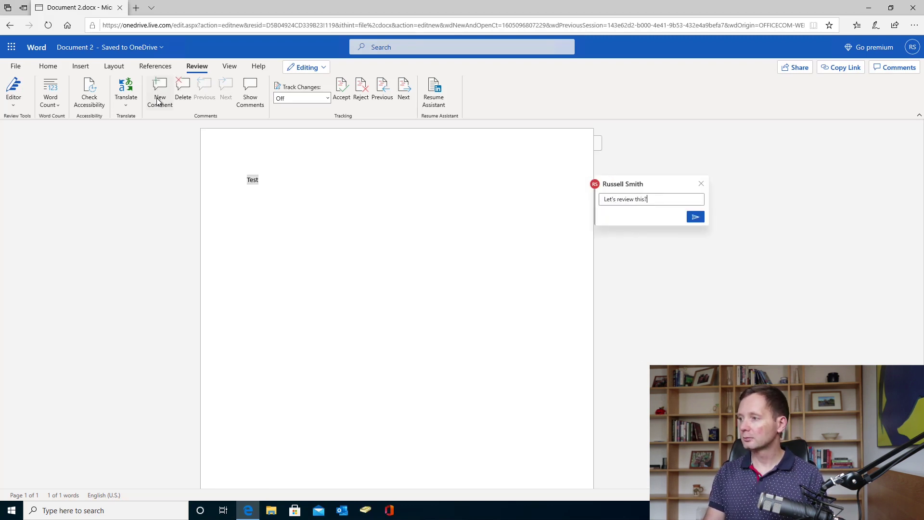
pyautogui.click(694, 219)
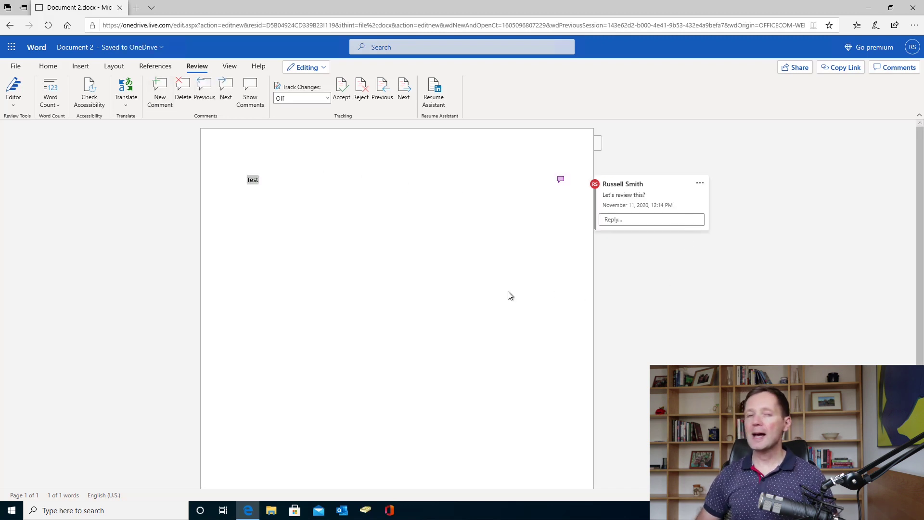